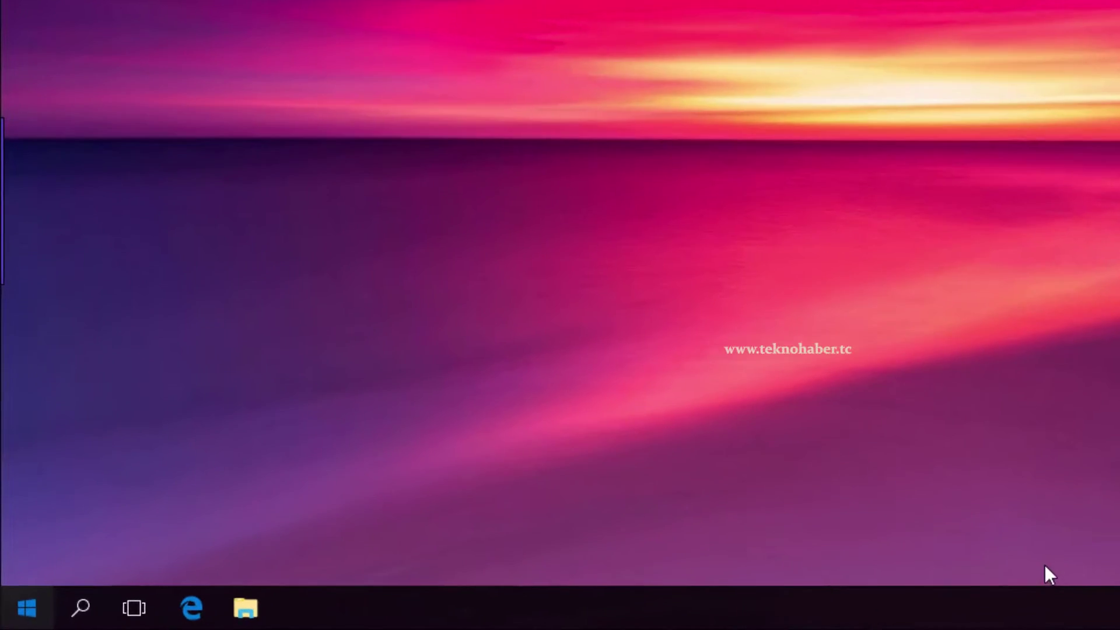
Open Mağaza (the Windows Store) and start adding an account of the type Microsoft hesabı.
key("super")
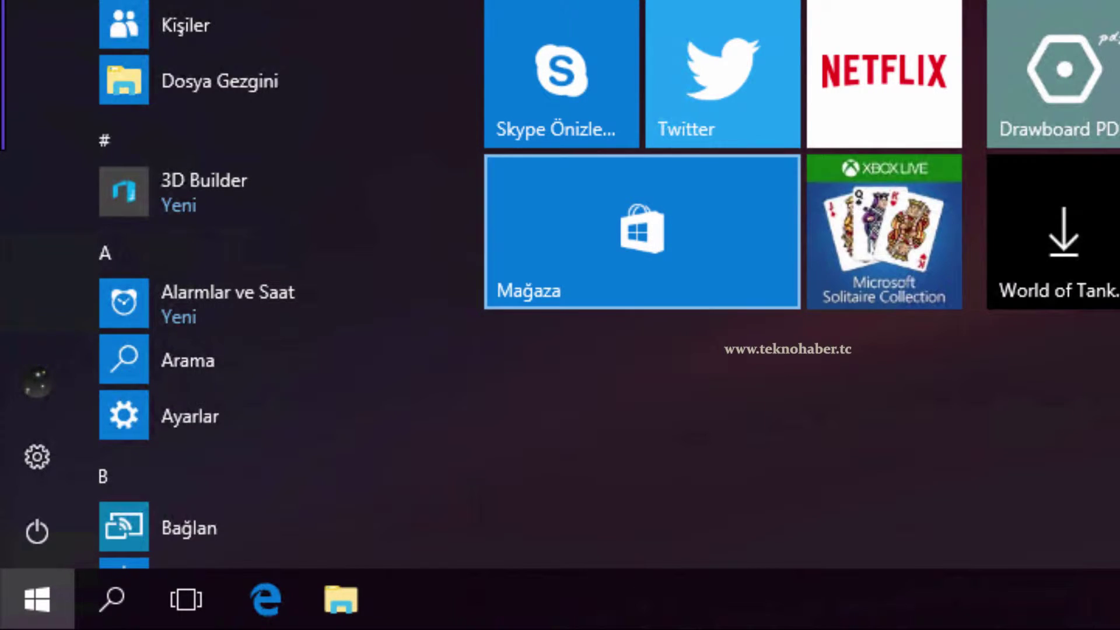
scroll(266, 284, "down", 15)
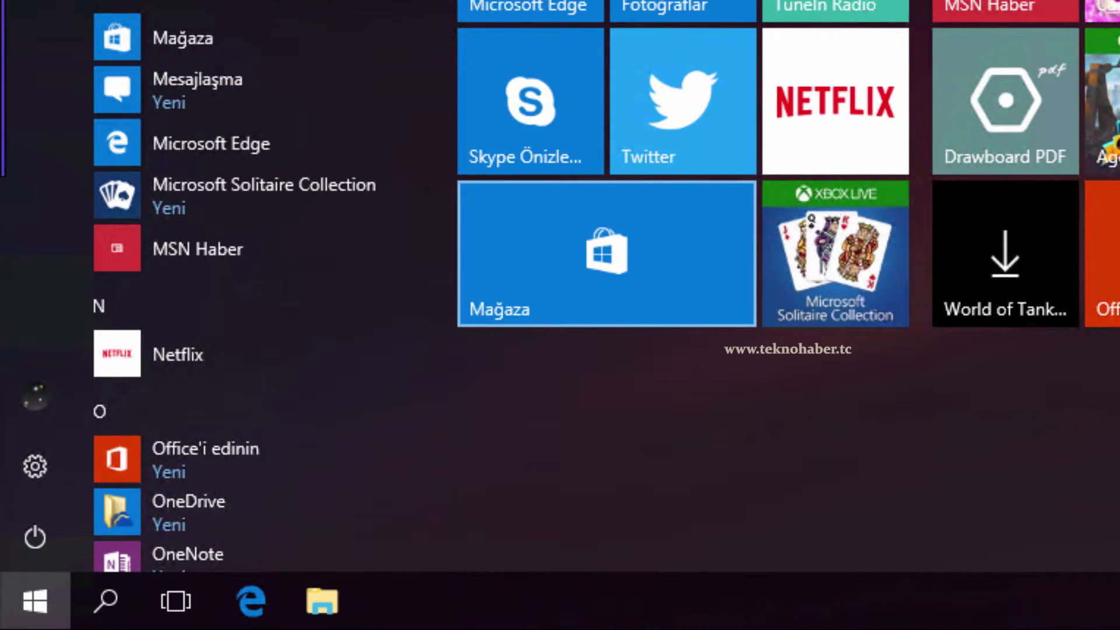
key("Return")
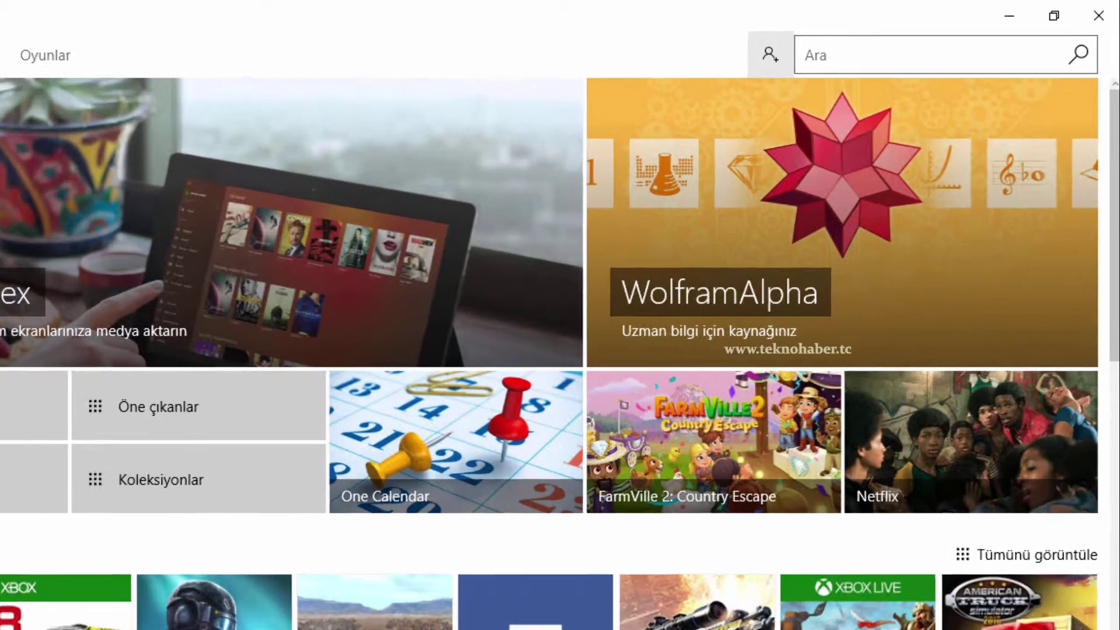
left_click(824, 46)
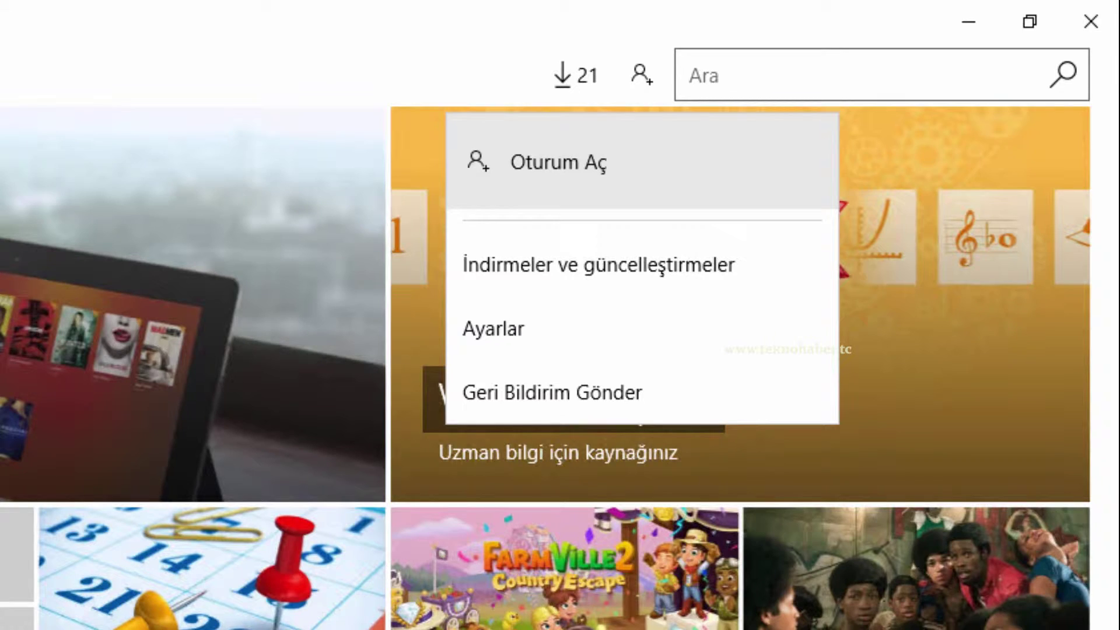
key("Escape")
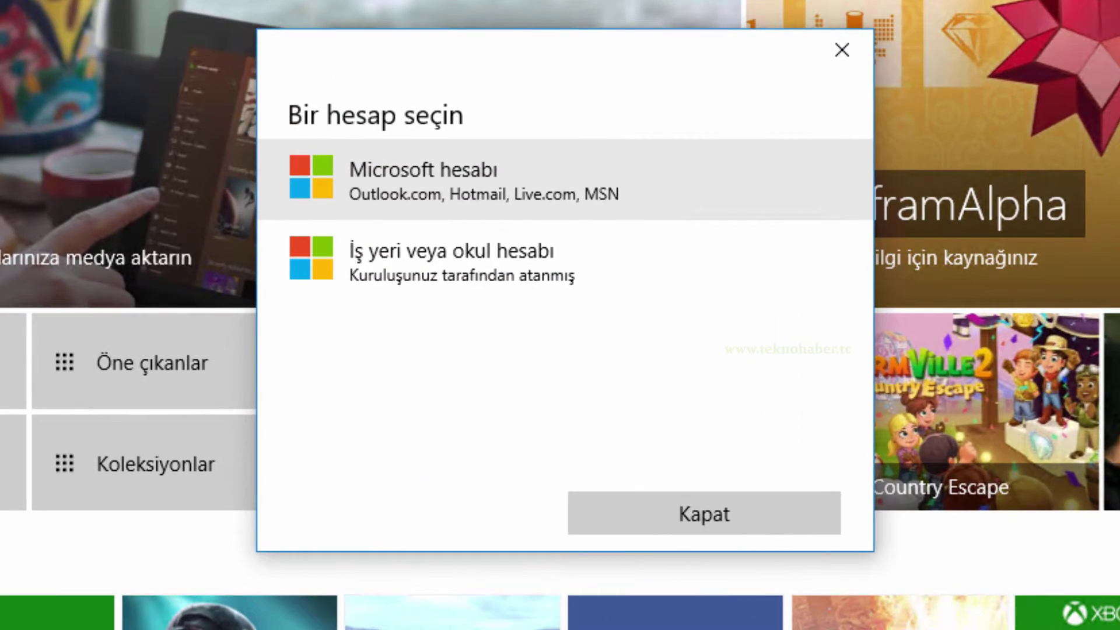
key("Return")
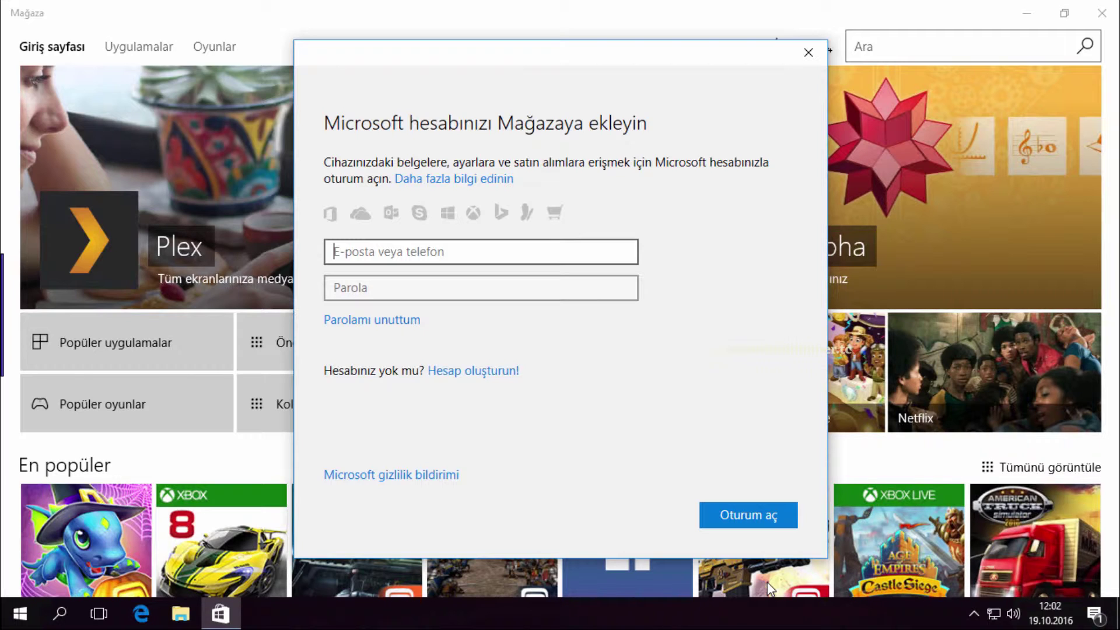
Enter the Microsoft account e-mail and password, and sign in to this app only instead of the whole device.
type("unreadable")
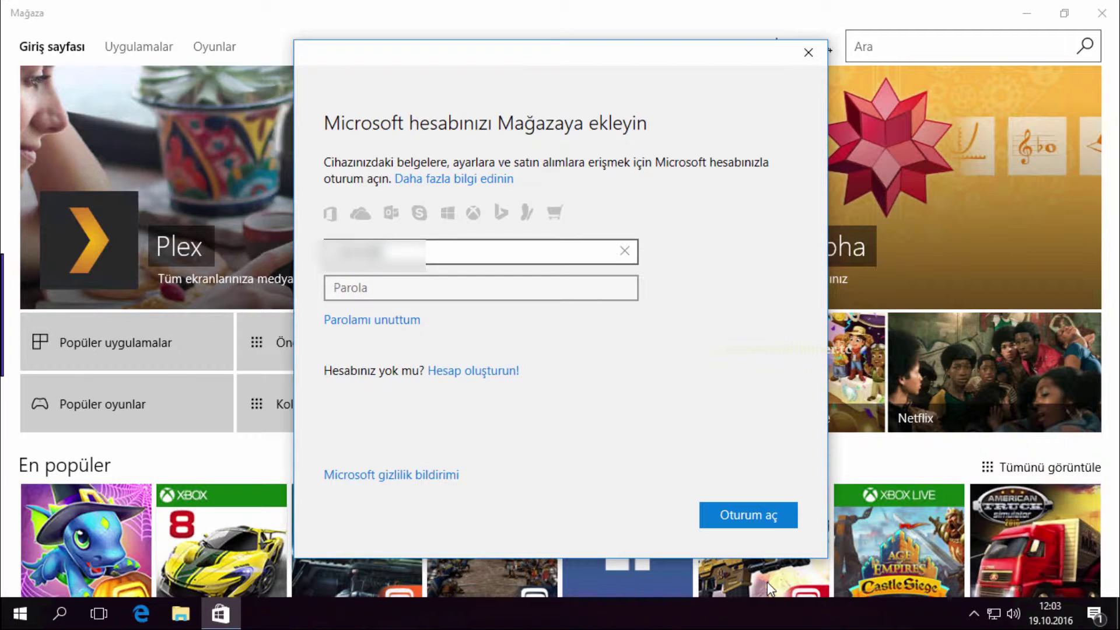
type("unreadablehotmail.")
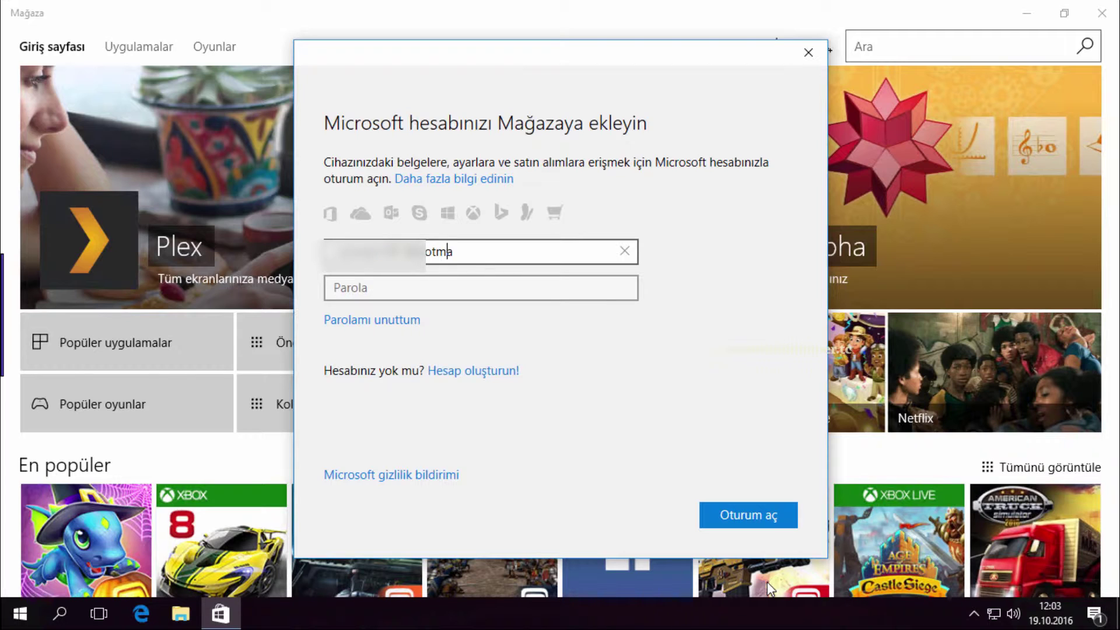
type("com")
key("Tab")
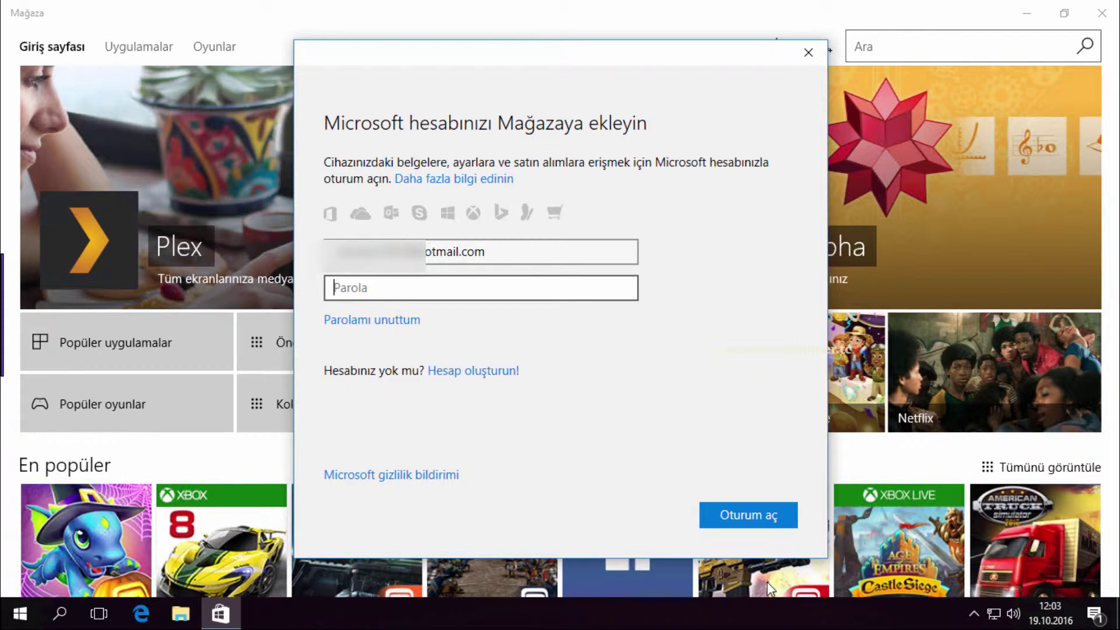
type("•••••••••")
key("Return")
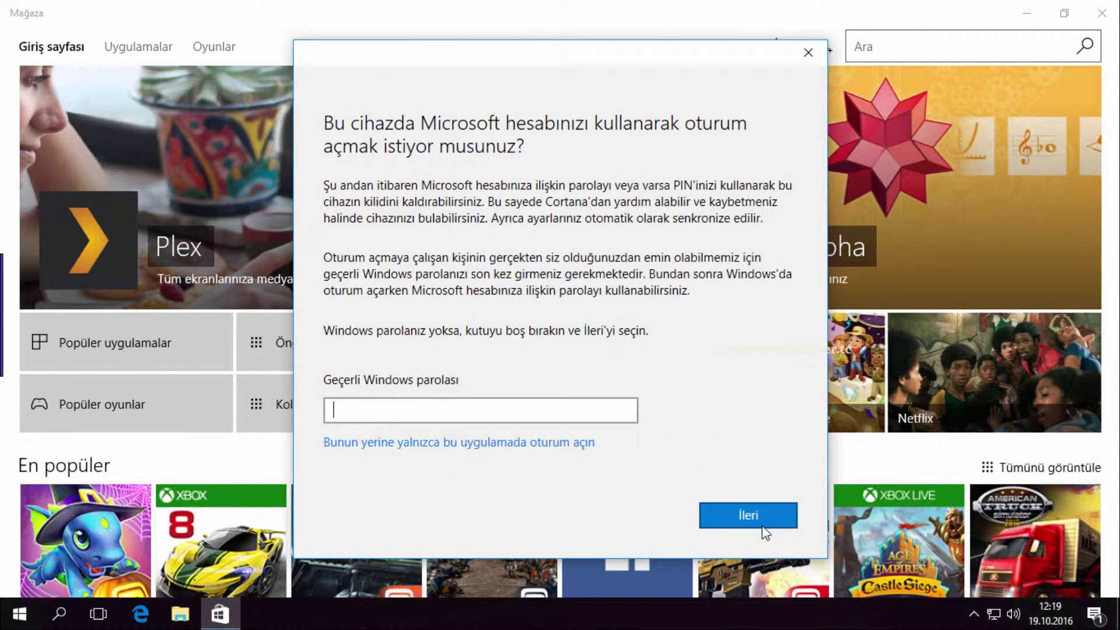
left_click(447, 453)
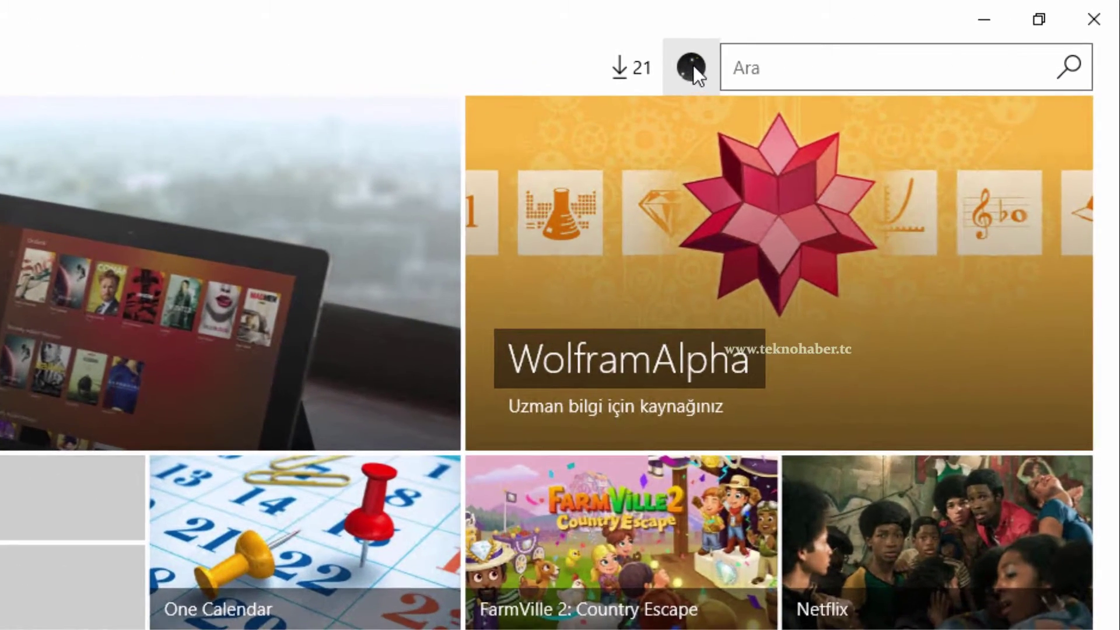
Sign the Microsoft account out of the Store and close the Store window.
left_click(692, 66)
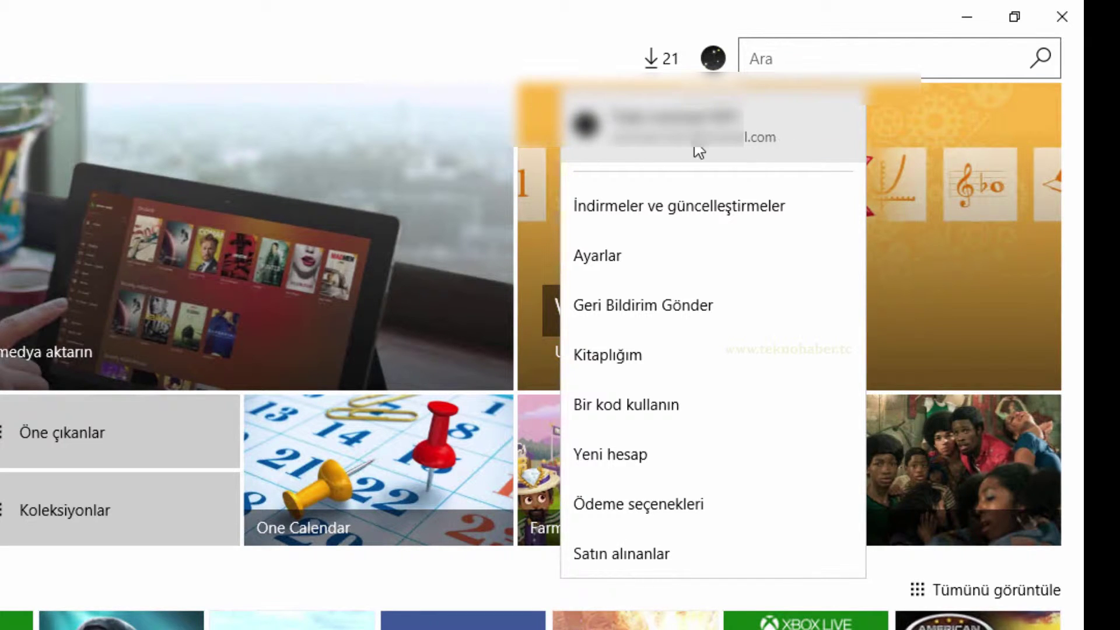
left_click(800, 147)
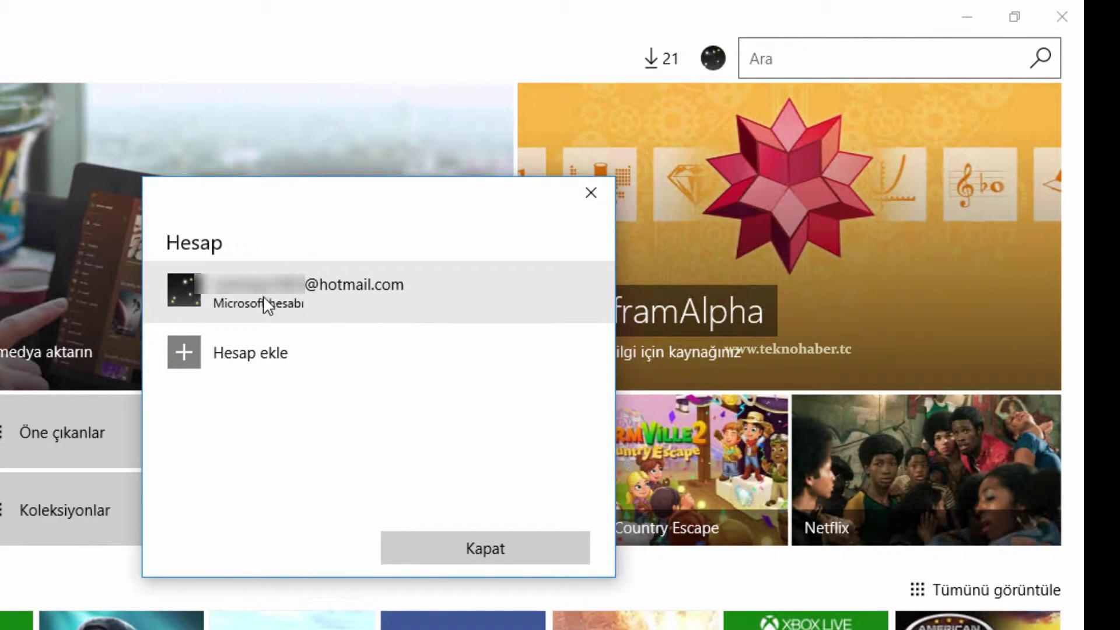
left_click(449, 301)
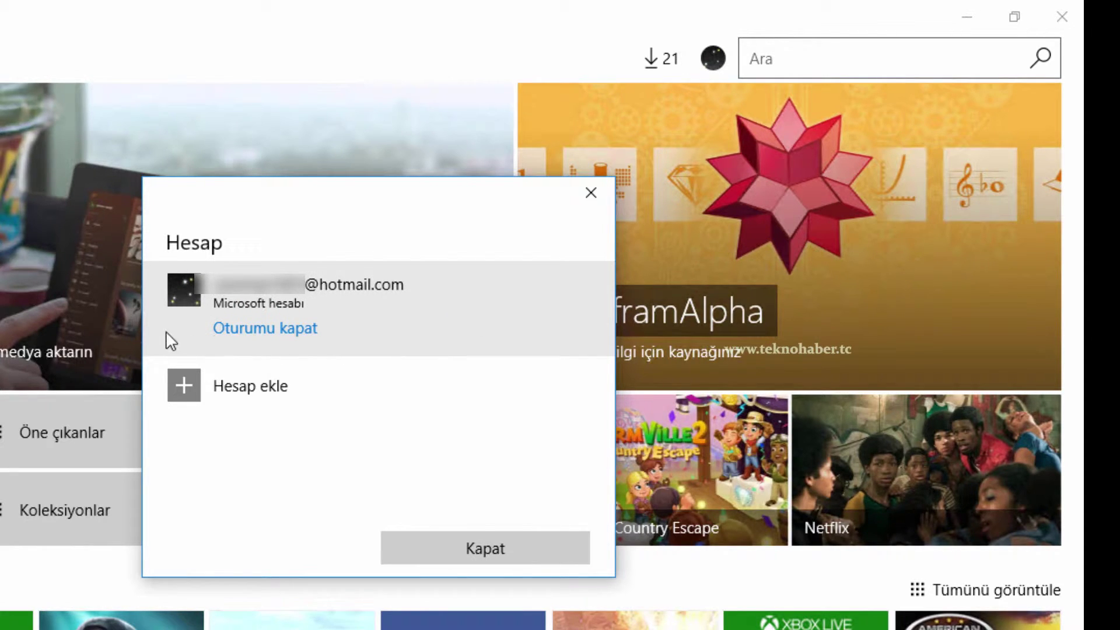
left_click(266, 330)
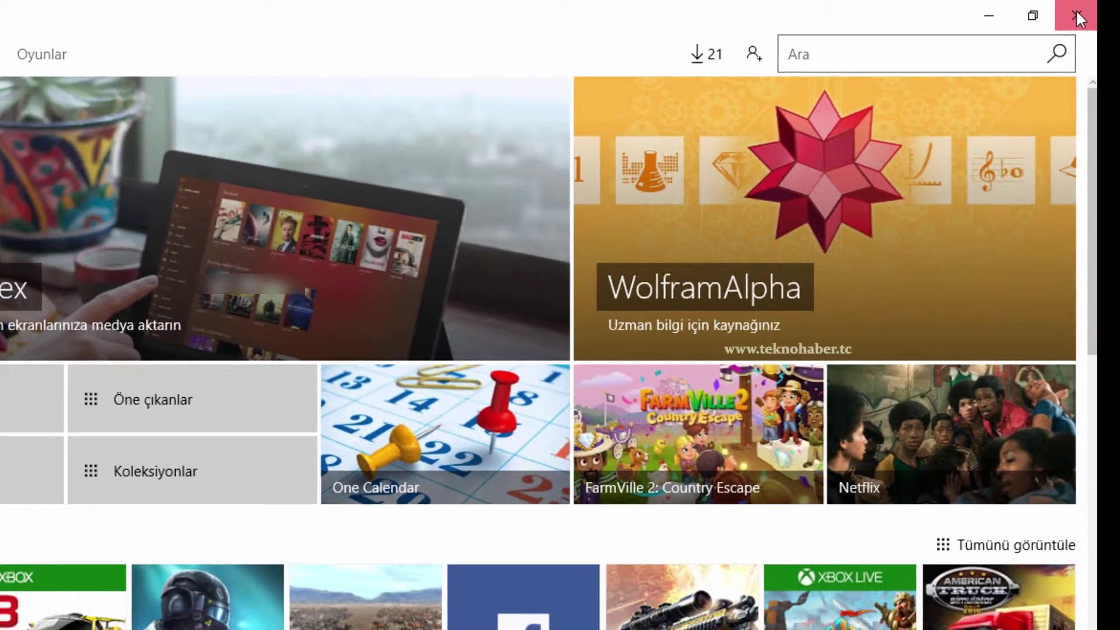
left_click(1061, 16)
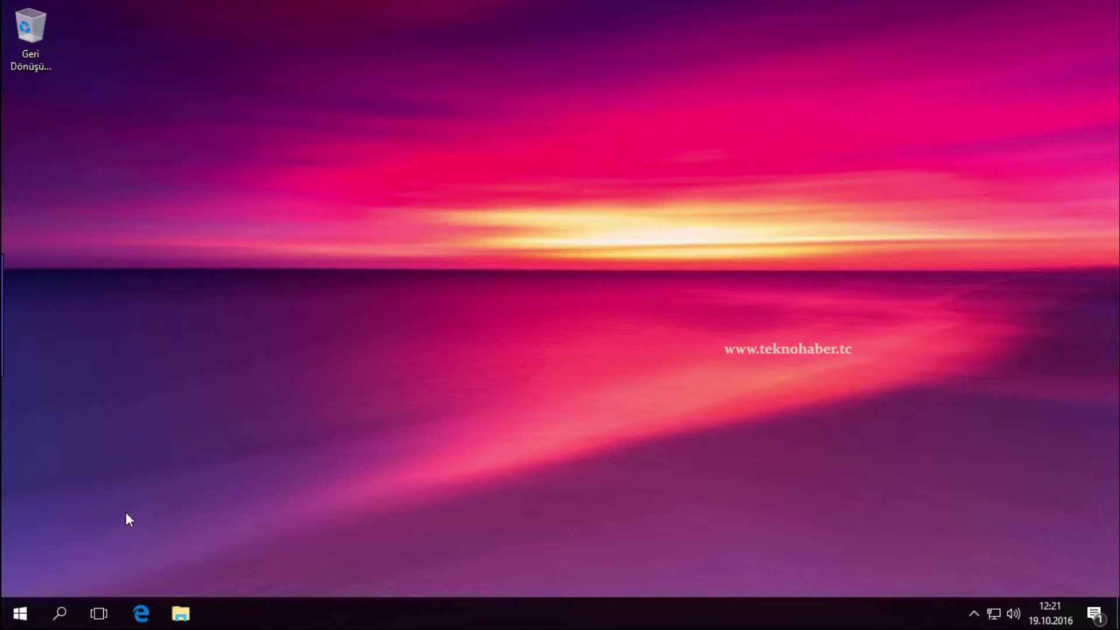
In Windows Settings, remove the Microsoft account from the accounts used by other apps under e-posta & uygulama hesapları.
left_click(18, 623)
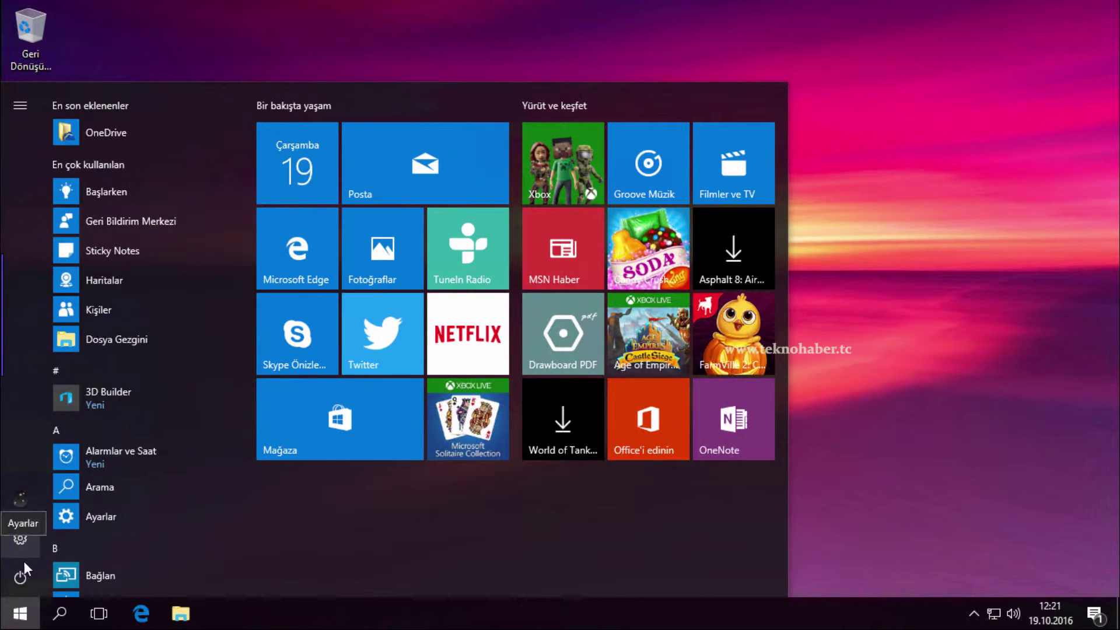
left_click(26, 543)
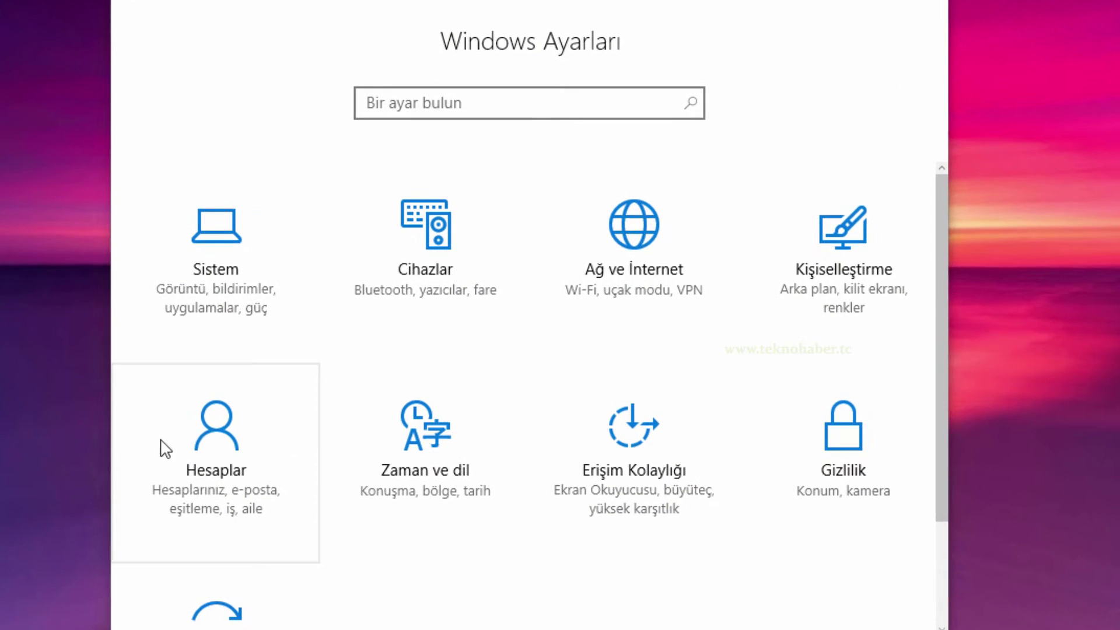
left_click(184, 446)
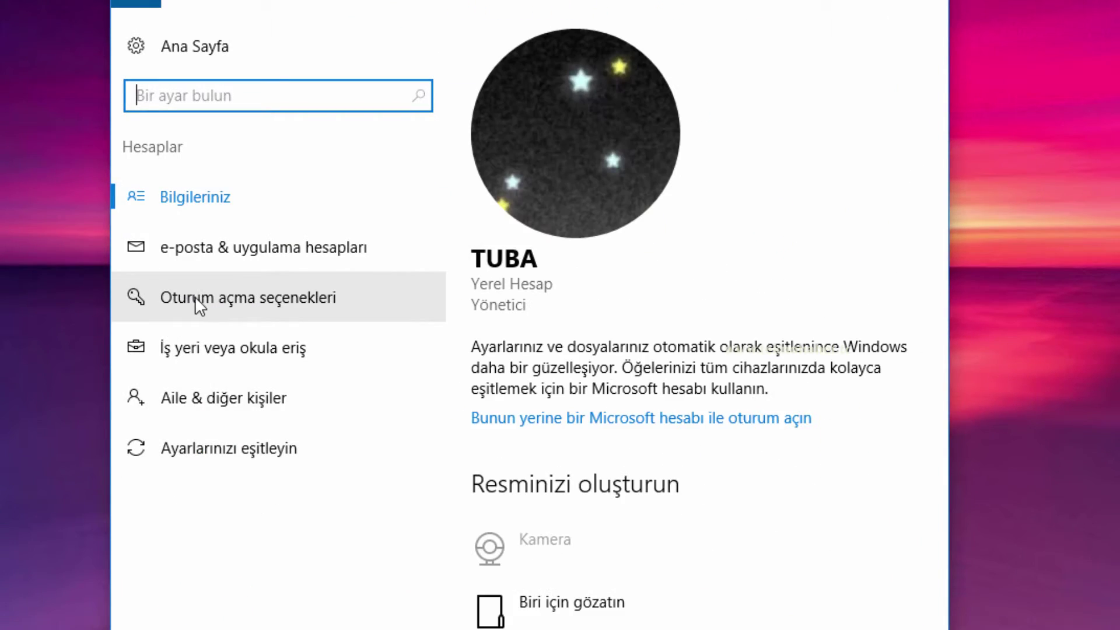
left_click(245, 260)
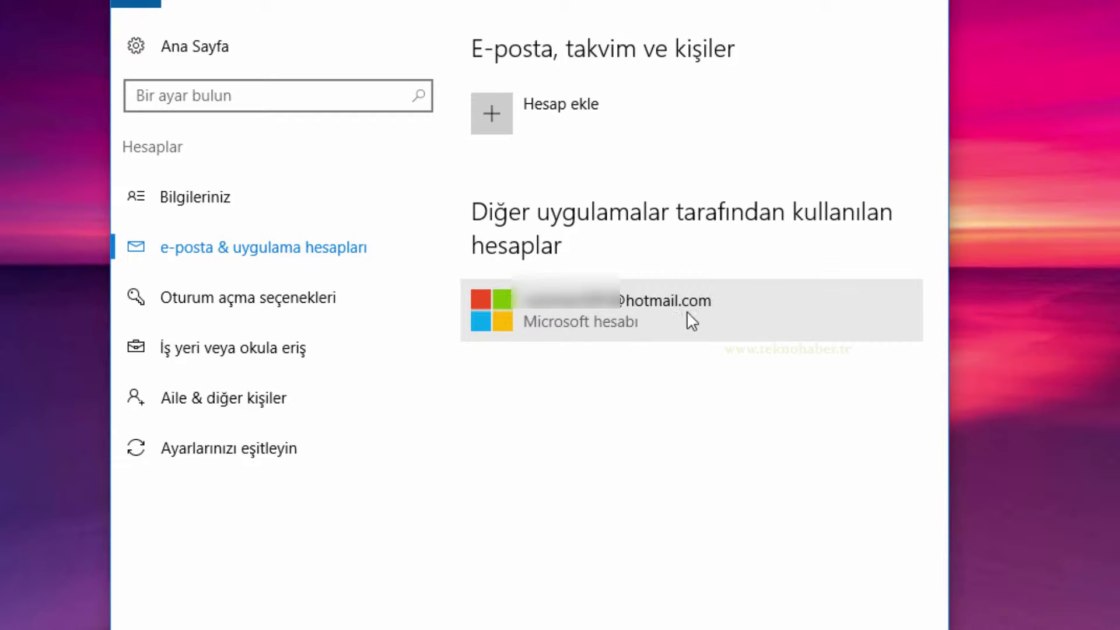
left_click(764, 311)
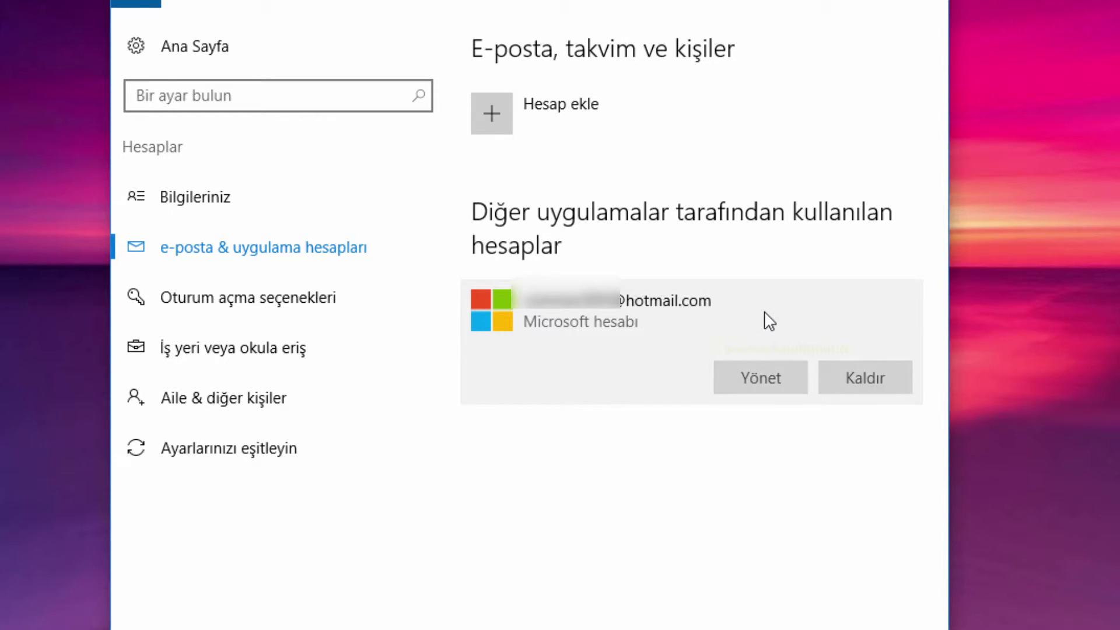
left_click(866, 378)
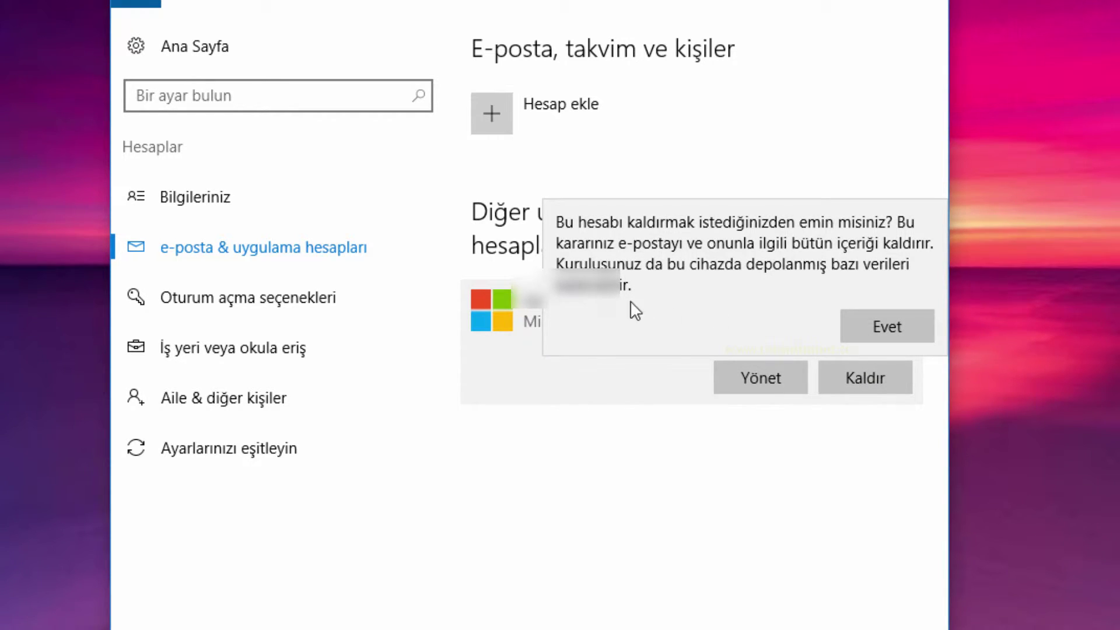
left_click(872, 330)
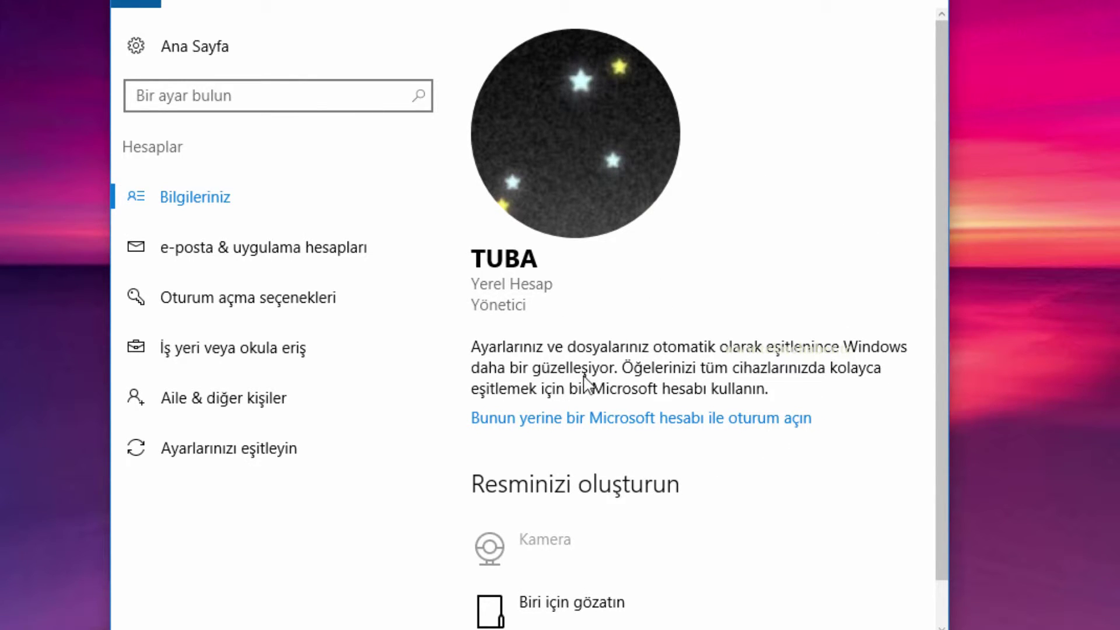
Check the account type on the Bilgileriniz page and close the Settings window.
scroll(840, 378, "down", 1)
scroll(840, 395, "up", 1)
left_click(926, 4)
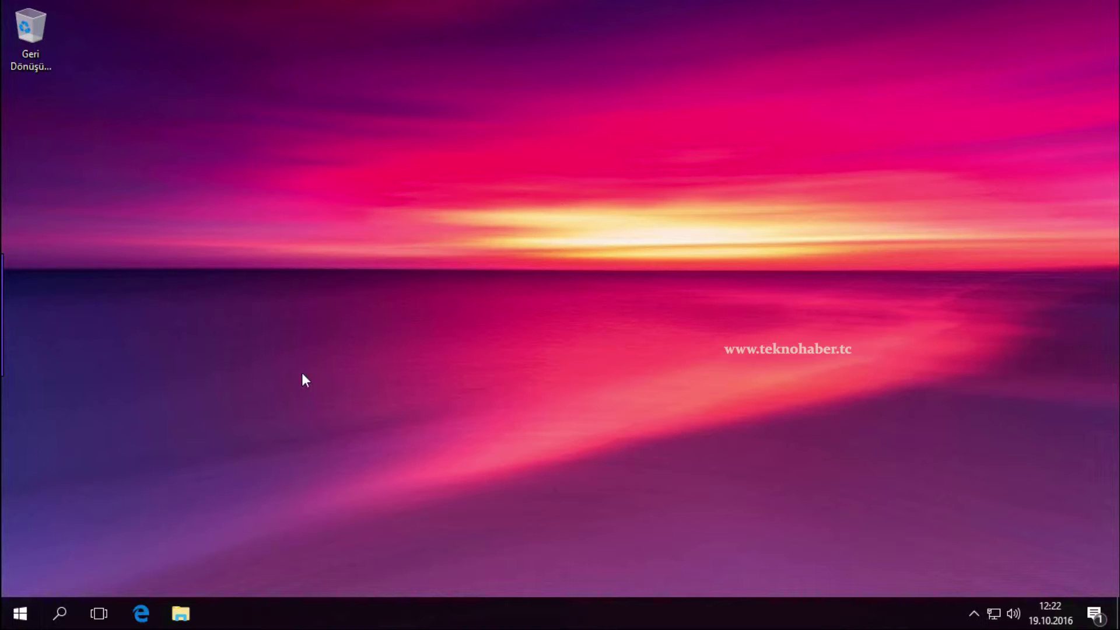
In Control Panel's Credential Manager, delete the saved MicrosoftAccount entry from the generic credentials under Windows Kimlik Bilgileri.
right_click(19, 618)
left_click(100, 460)
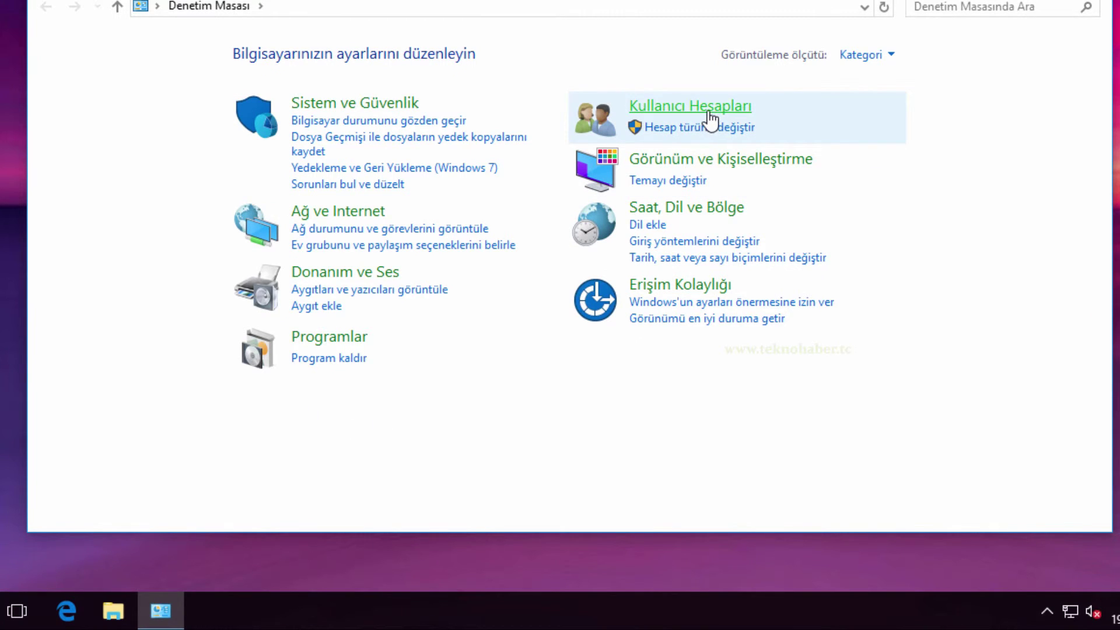
left_click(616, 133)
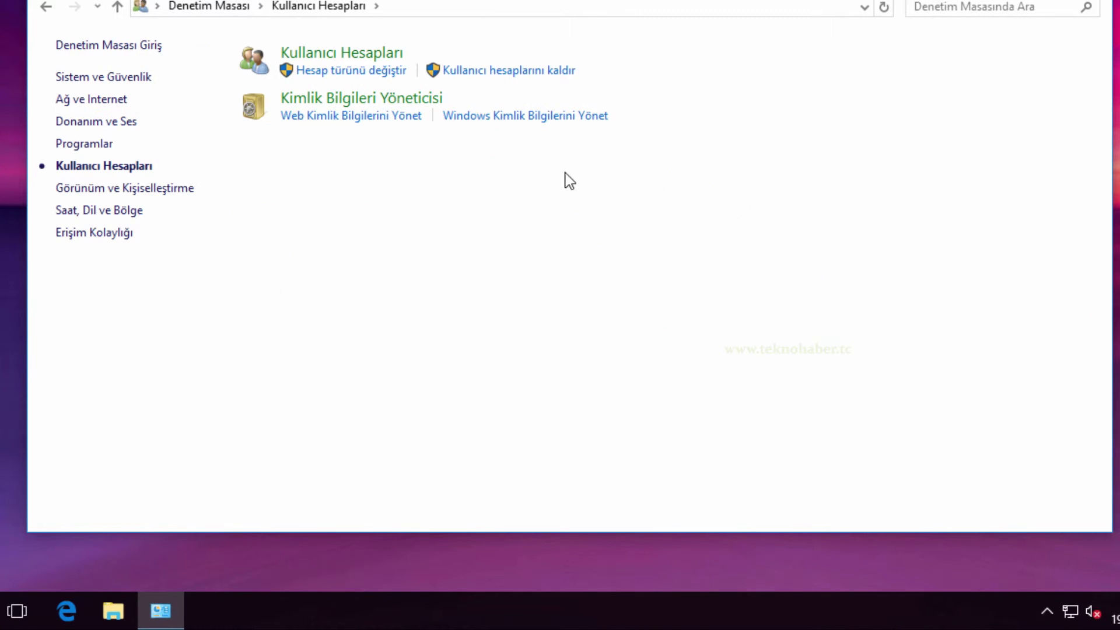
left_click(547, 117)
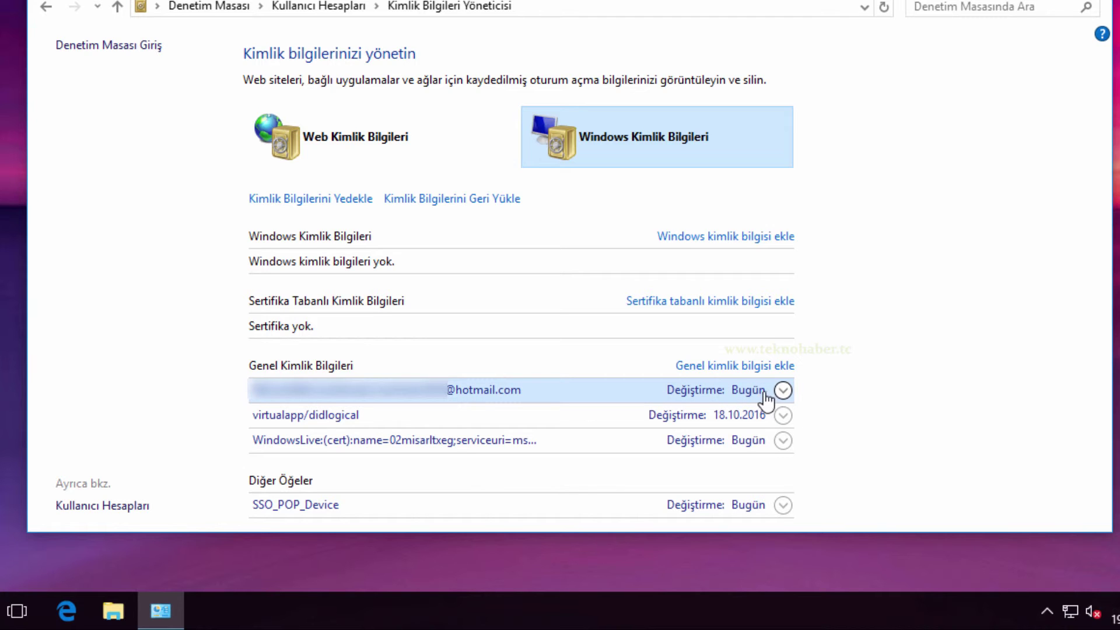
left_click(784, 389)
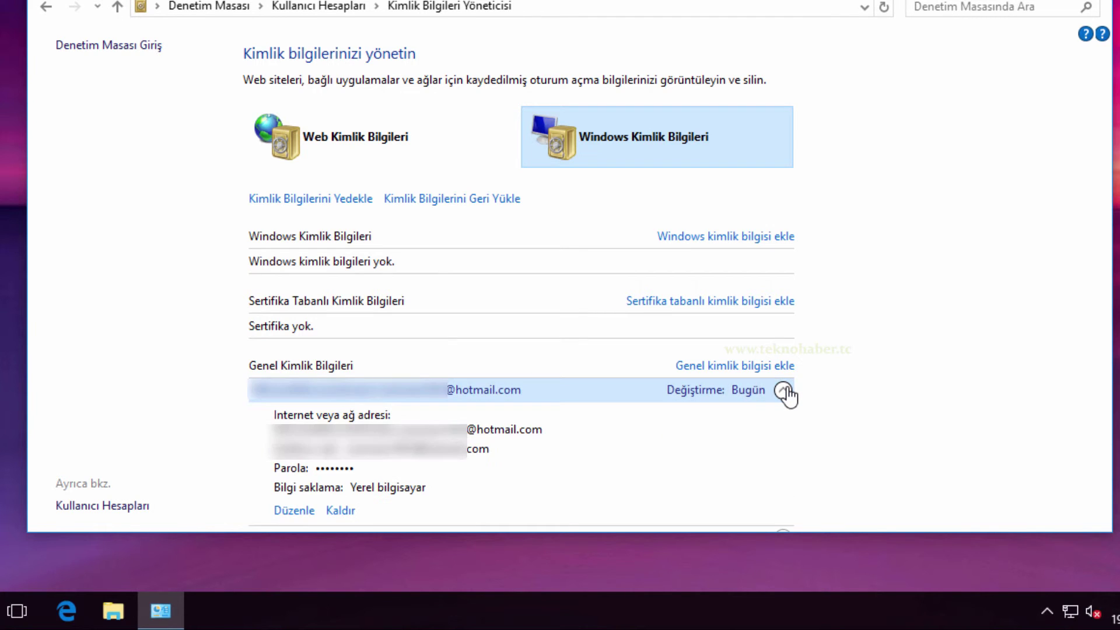
scroll(860, 367, "down", 1)
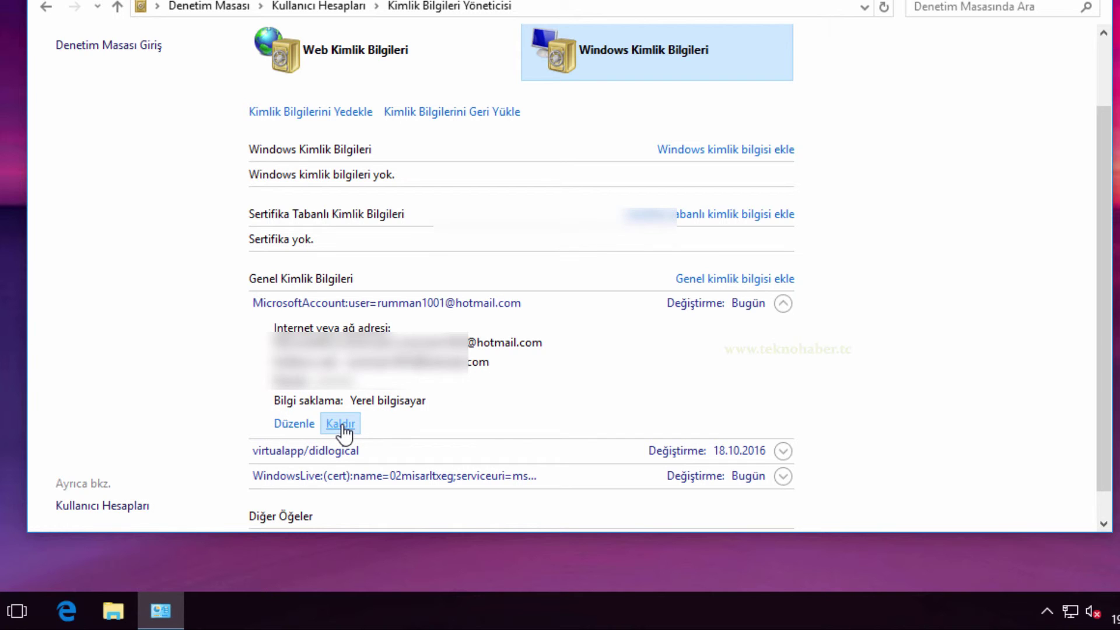
left_click(344, 432)
left_click(679, 279)
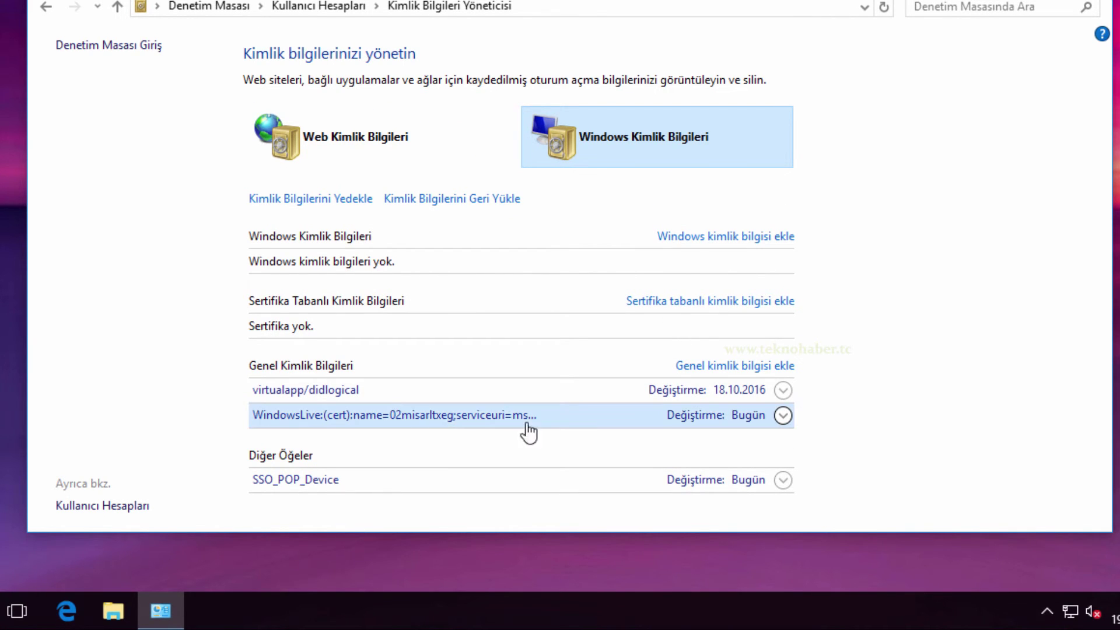
Permanently delete the WindowsLive:(cert) entry from Genel Kimlik Bilgileri.
left_click(781, 420)
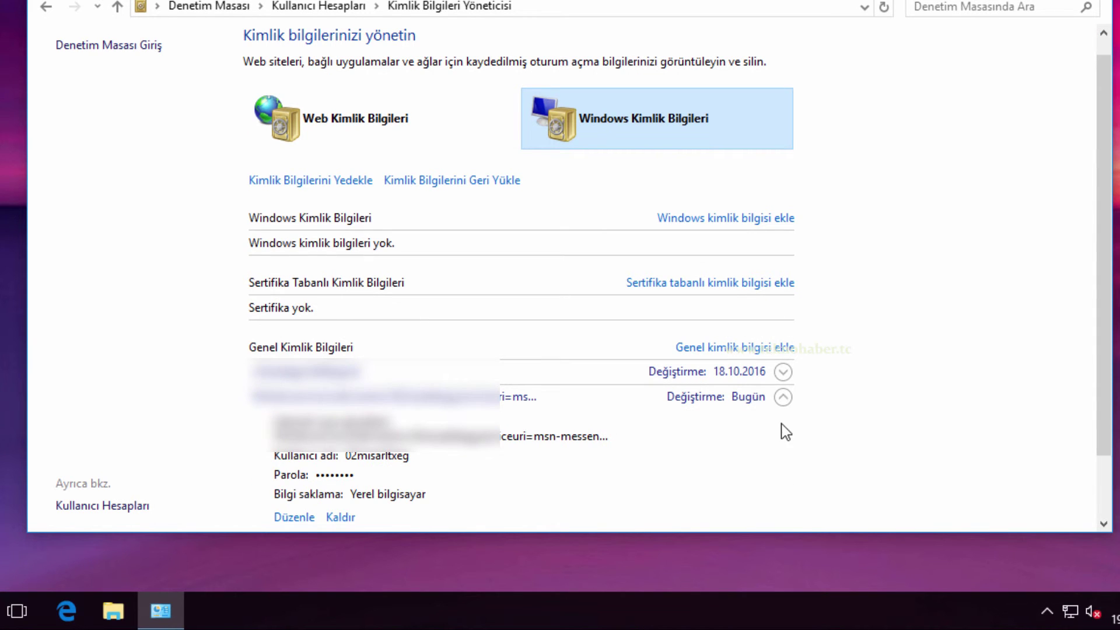
scroll(443, 458, "down", 2)
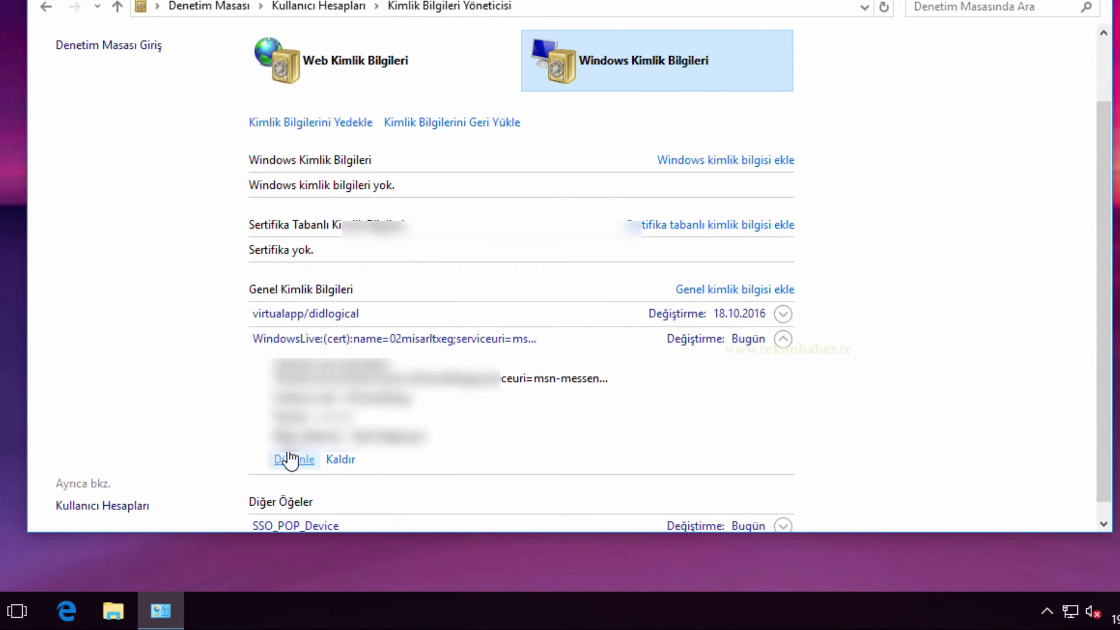
left_click(340, 460)
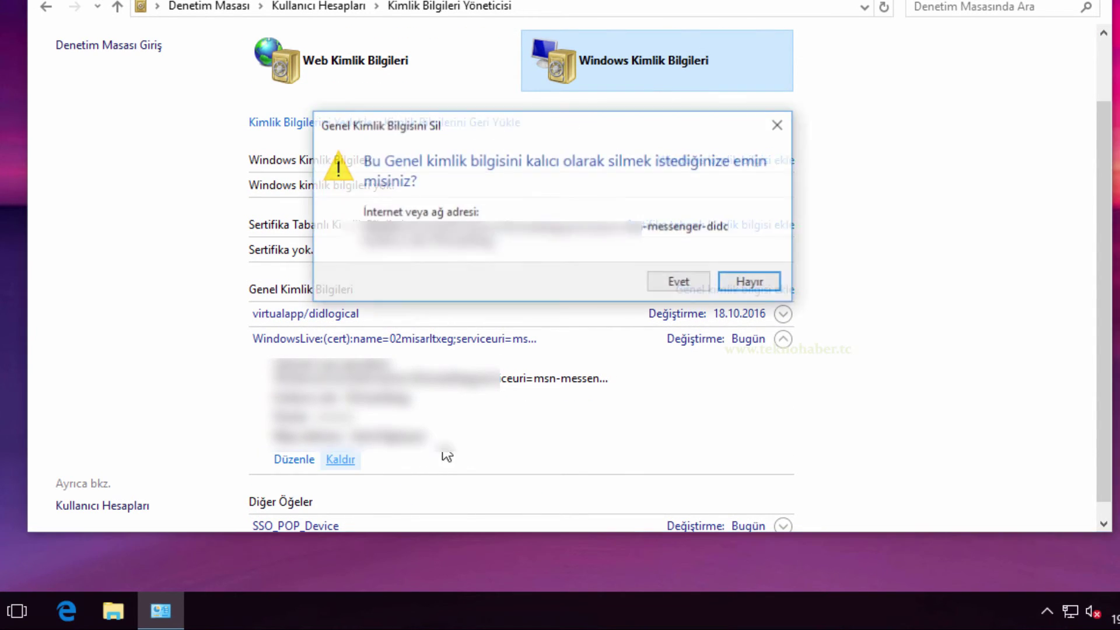
left_click(680, 283)
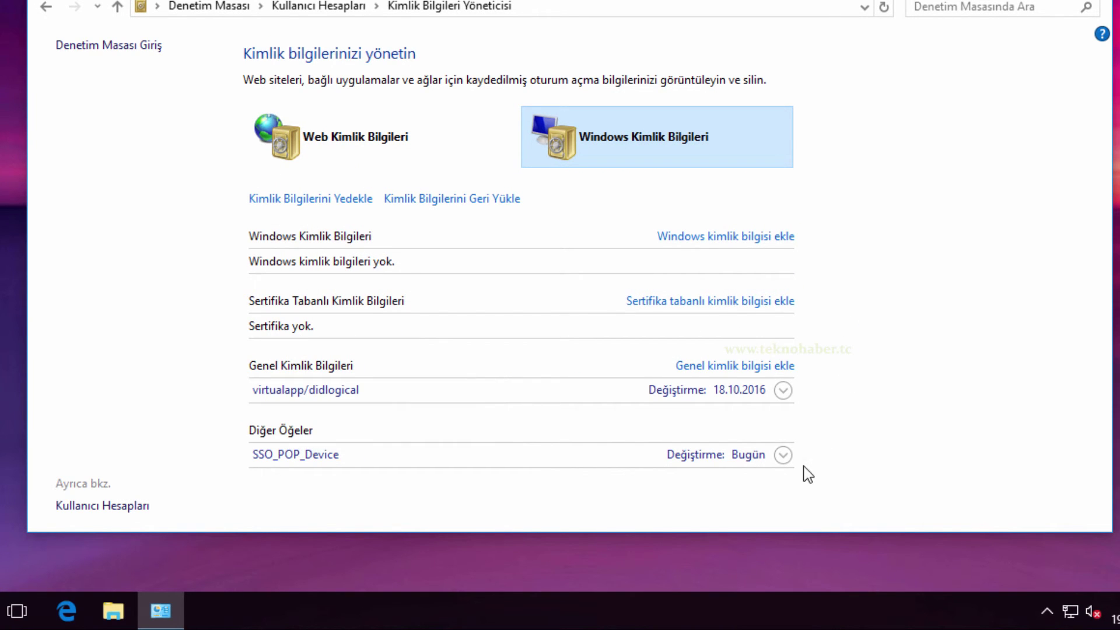
Permanently delete the SSO_POP_Device entry from Diğer Öğeler and close Credential Manager.
left_click(782, 455)
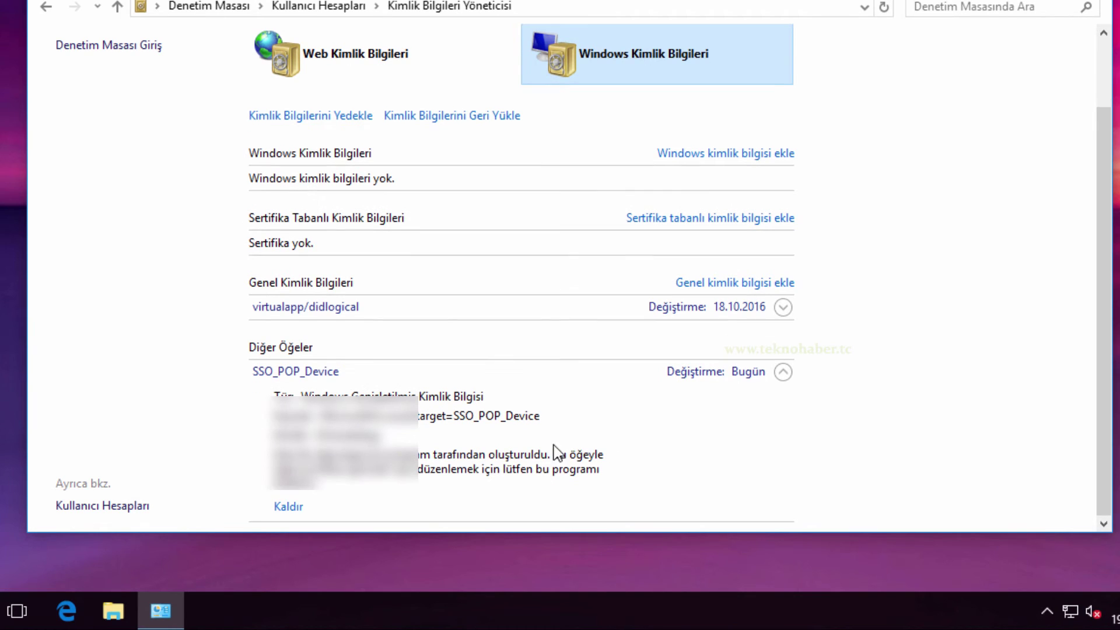
left_click(290, 508)
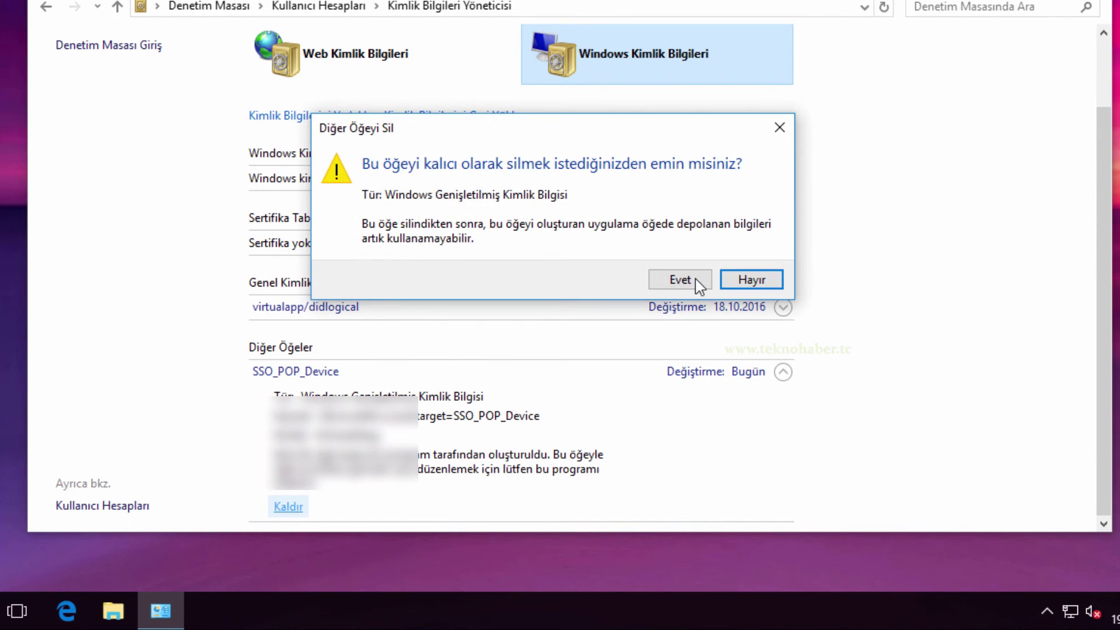
left_click(695, 278)
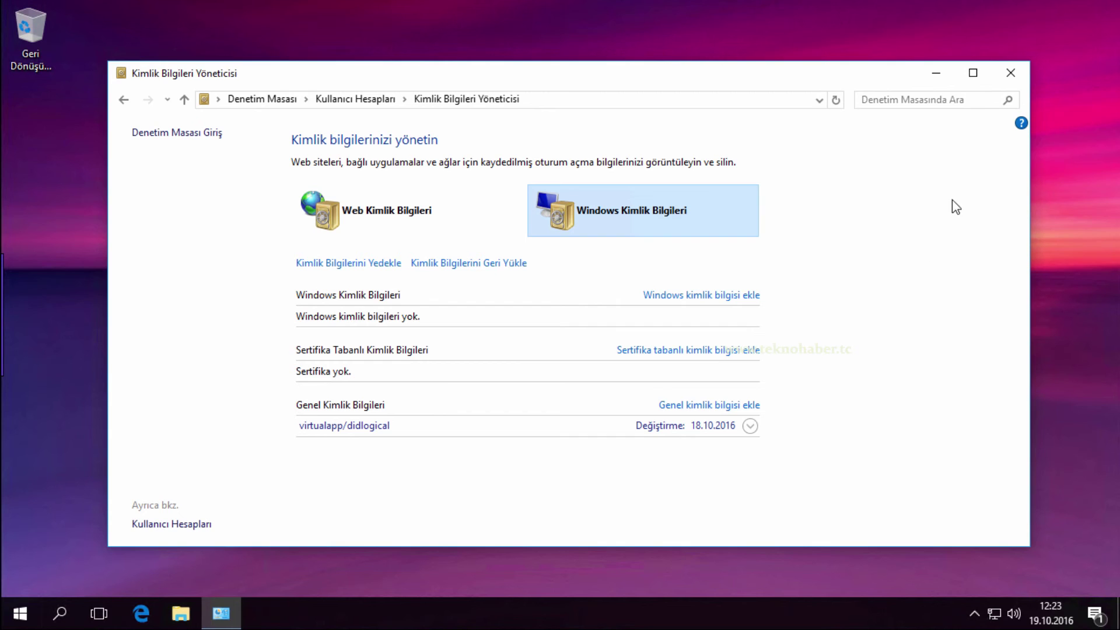
left_click(1013, 70)
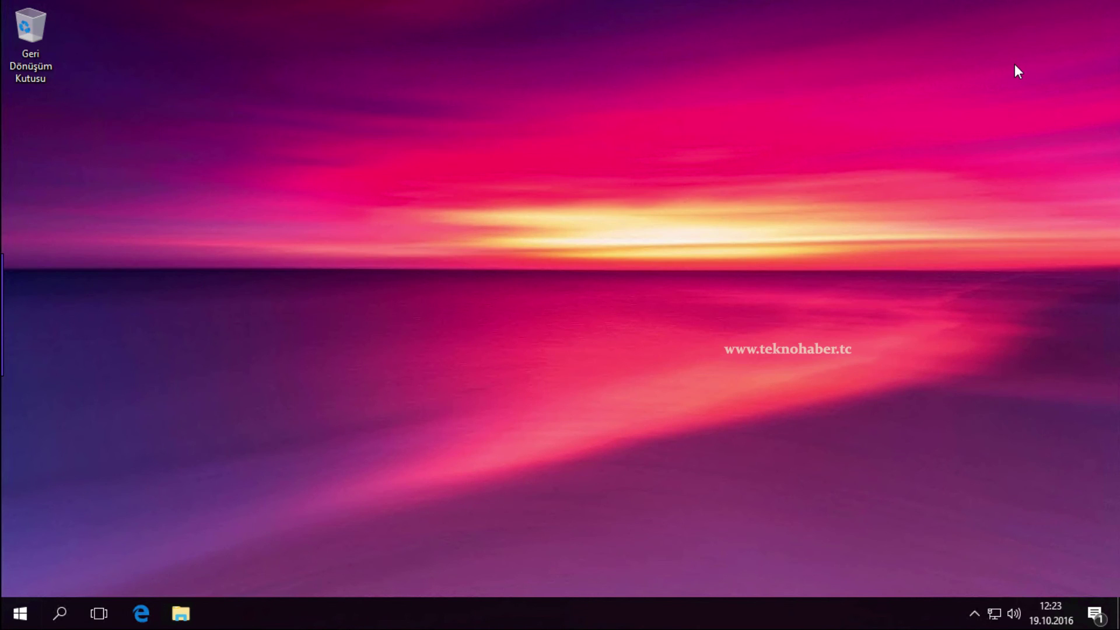